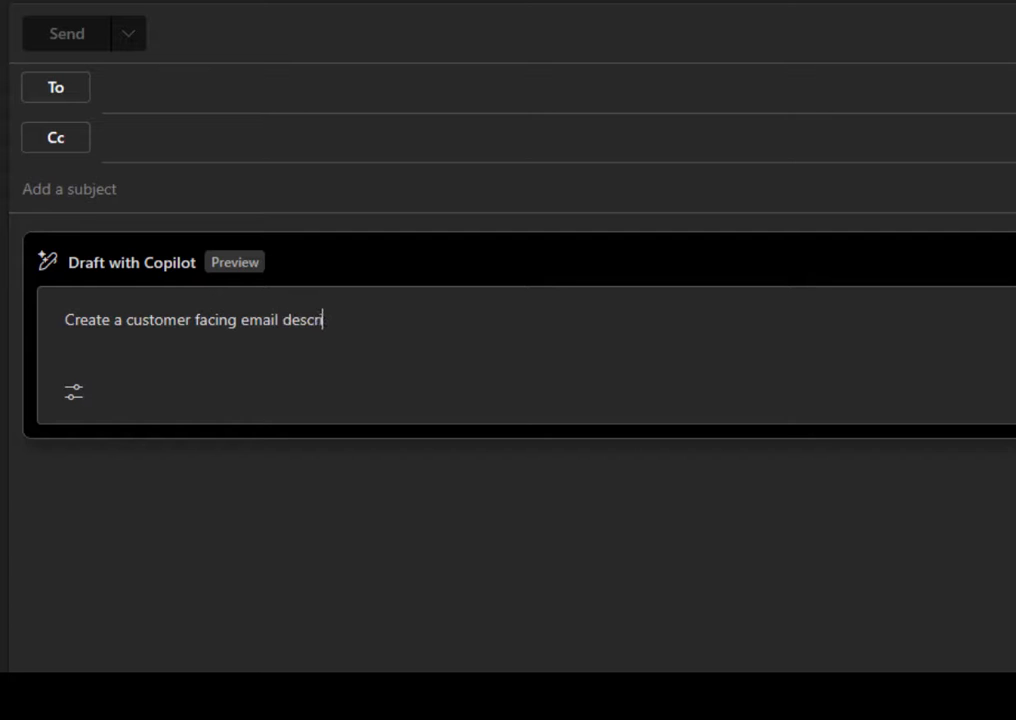
{"action": "type", "text": "bing the benefits of AI at work"}
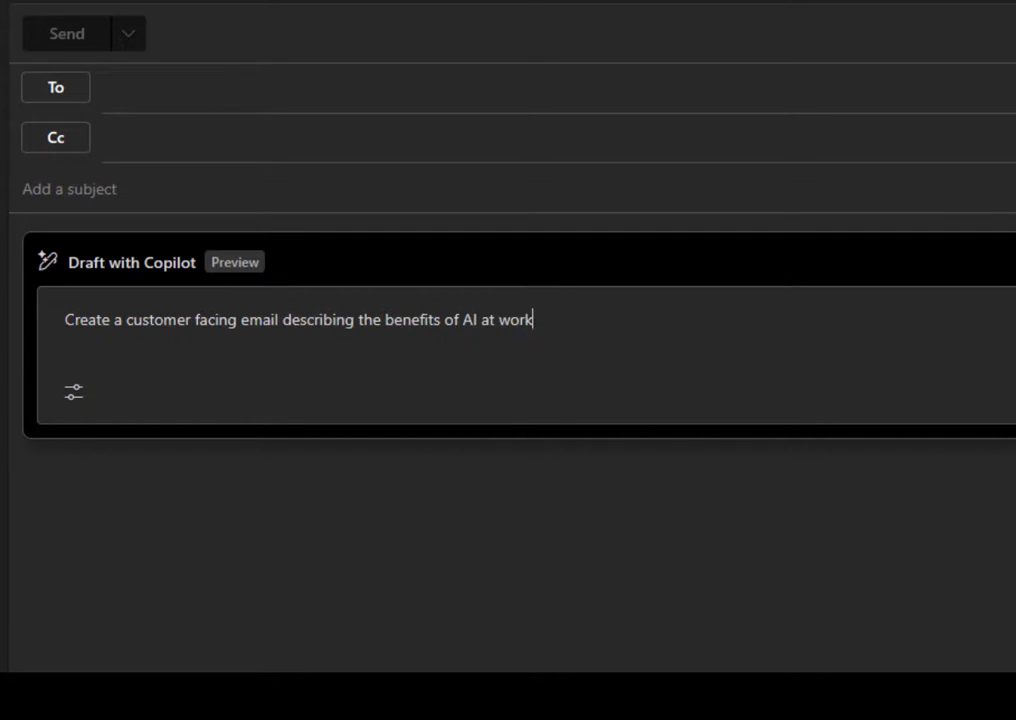
Generate the AI-at-work customer email draft and start Coaching by Copilot on it
{"action": "key", "text": "Return"}
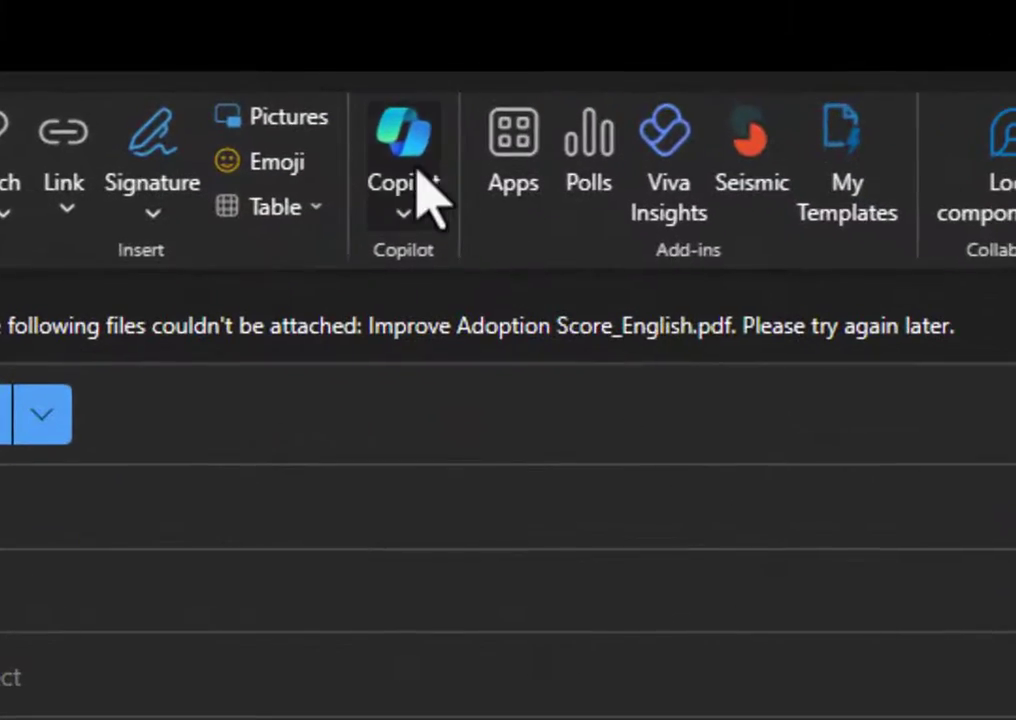
{"action": "left_click", "coordinate": [394, 205]}
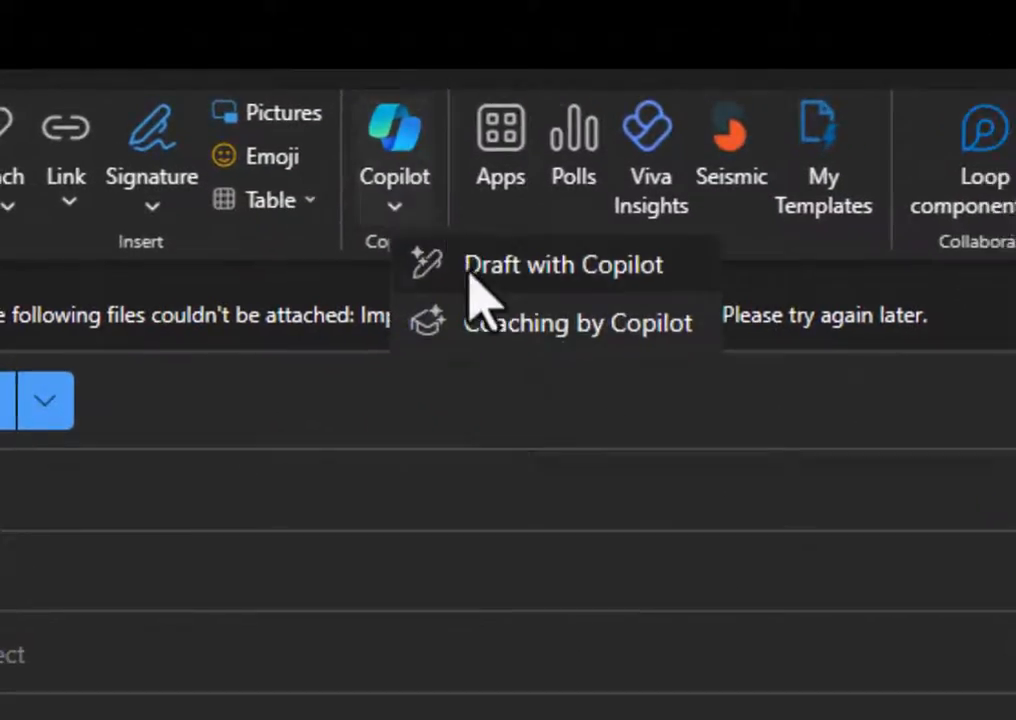
{"action": "left_click", "coordinate": [540, 322]}
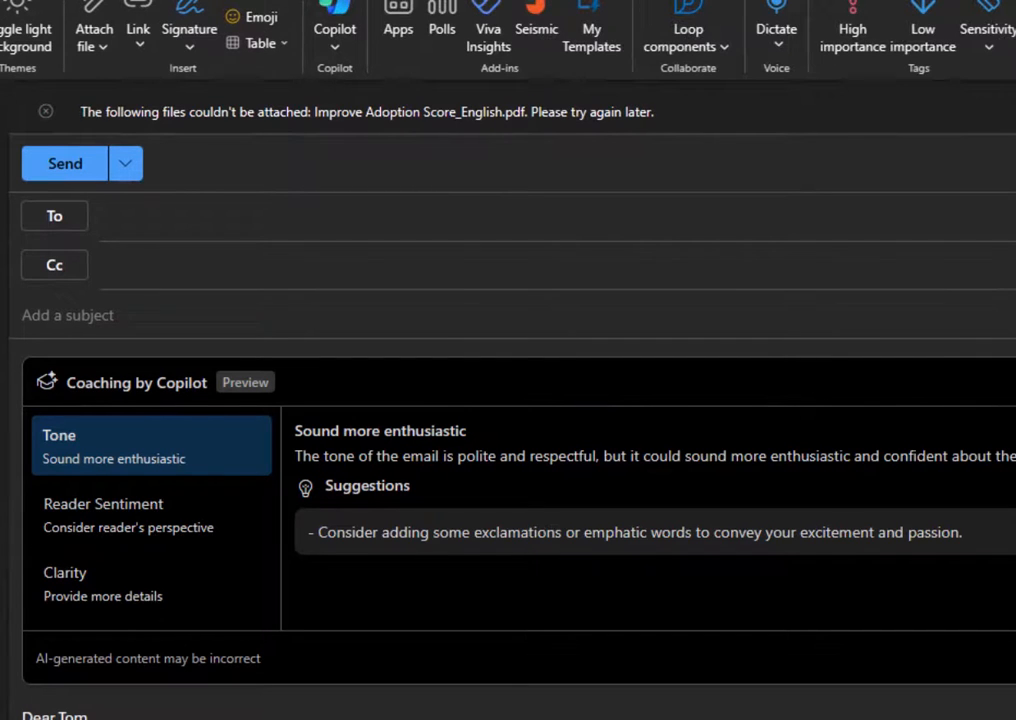
Step through the Tone and Clarity coaching suggestions for the draft
{"action": "key", "text": "Down"}
{"action": "key", "text": "Down"}
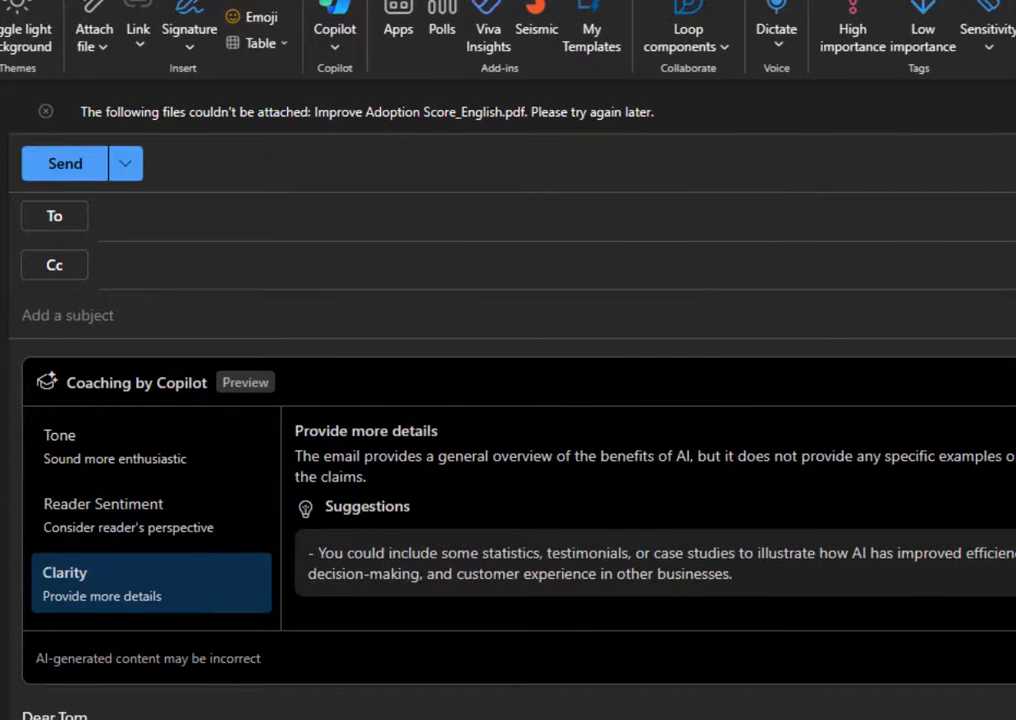
{"action": "key", "text": "Up"}
{"action": "key", "text": "Up"}
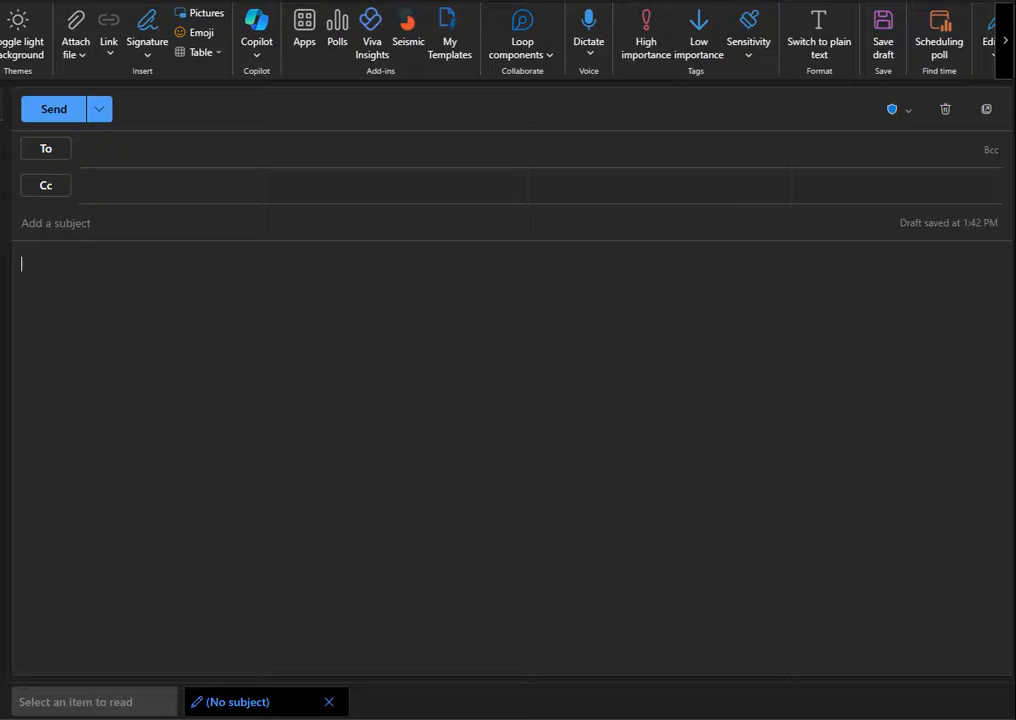
Have Copilot draft the team-lunch date email from the pasted prompt and keep the result
{"action": "left_click", "coordinate": [279, 50]}
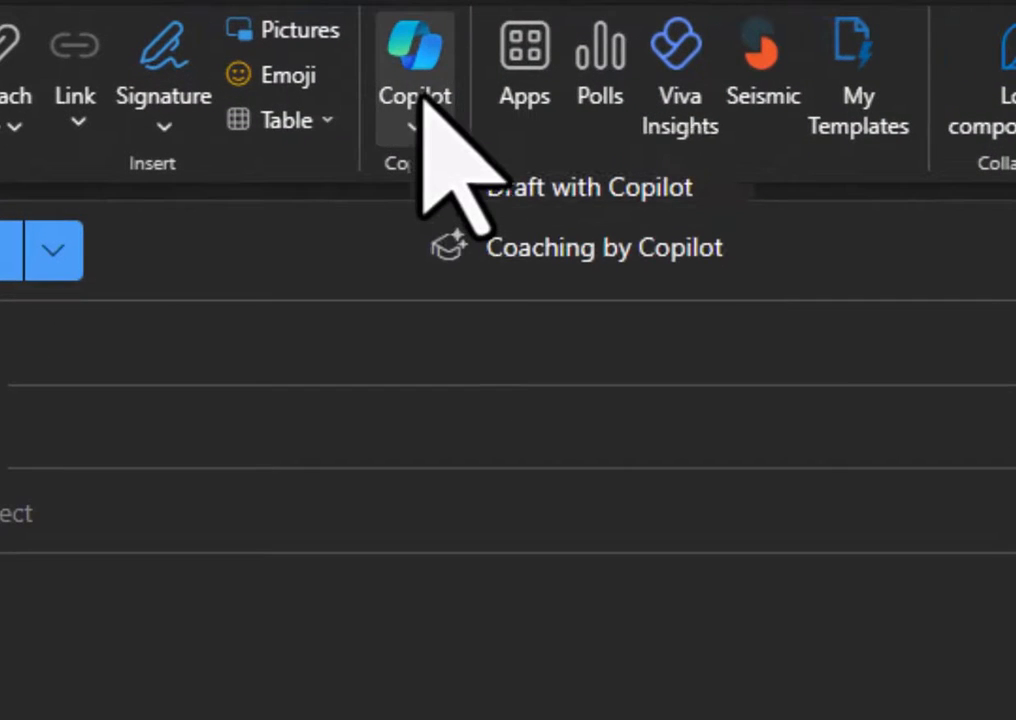
{"action": "left_click", "coordinate": [590, 187]}
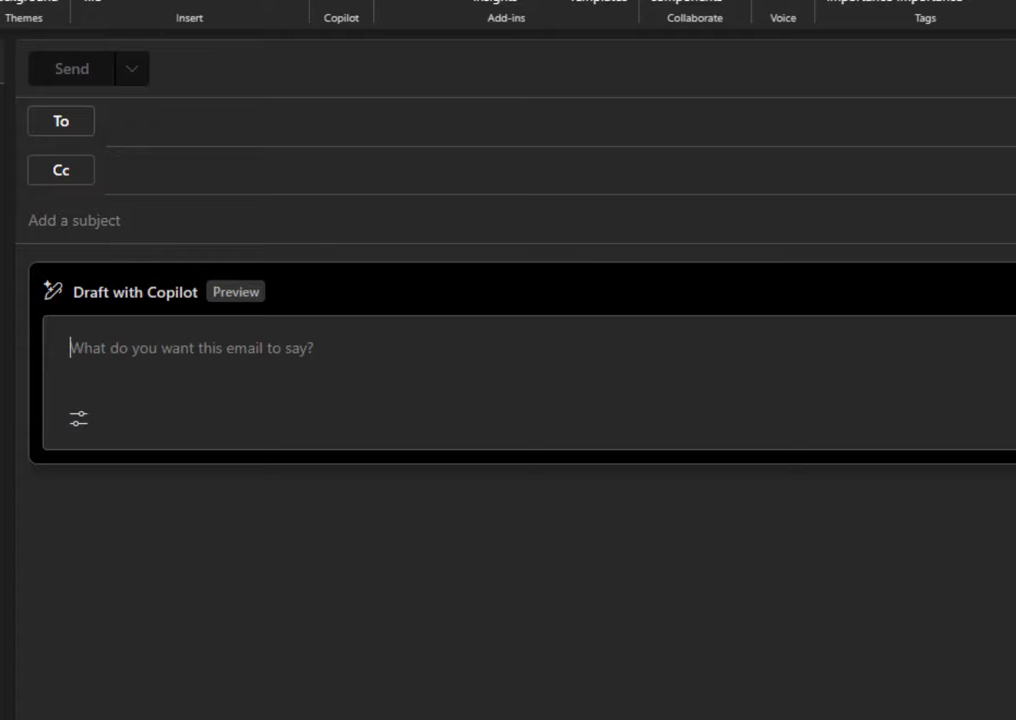
{"action": "key", "text": "ctrl+v"}
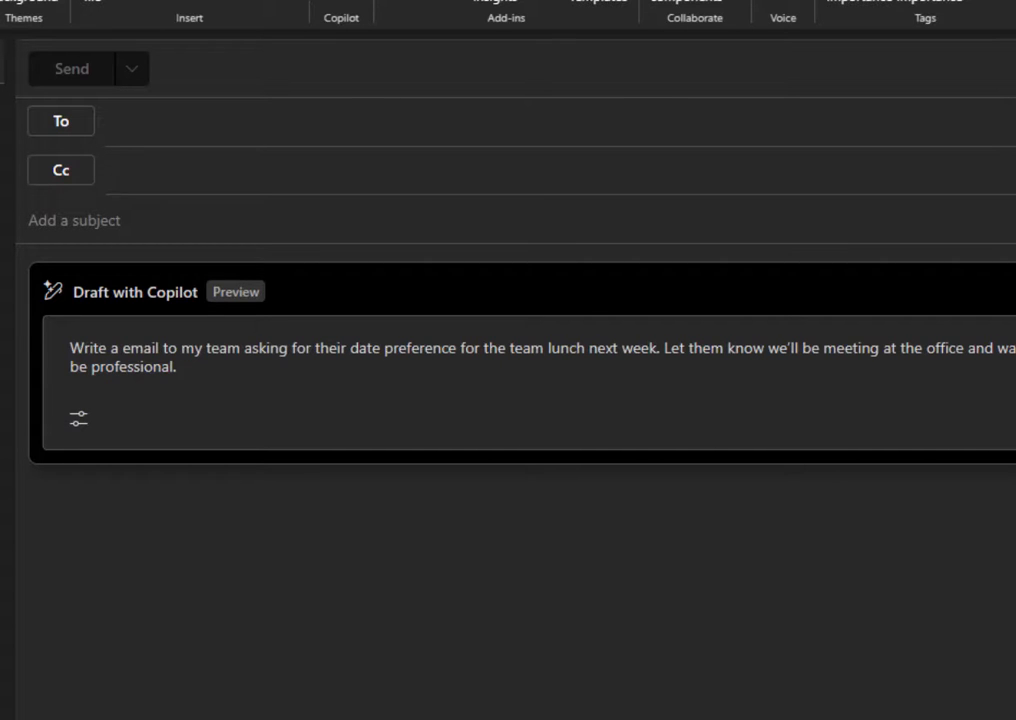
{"action": "key", "text": "Return"}
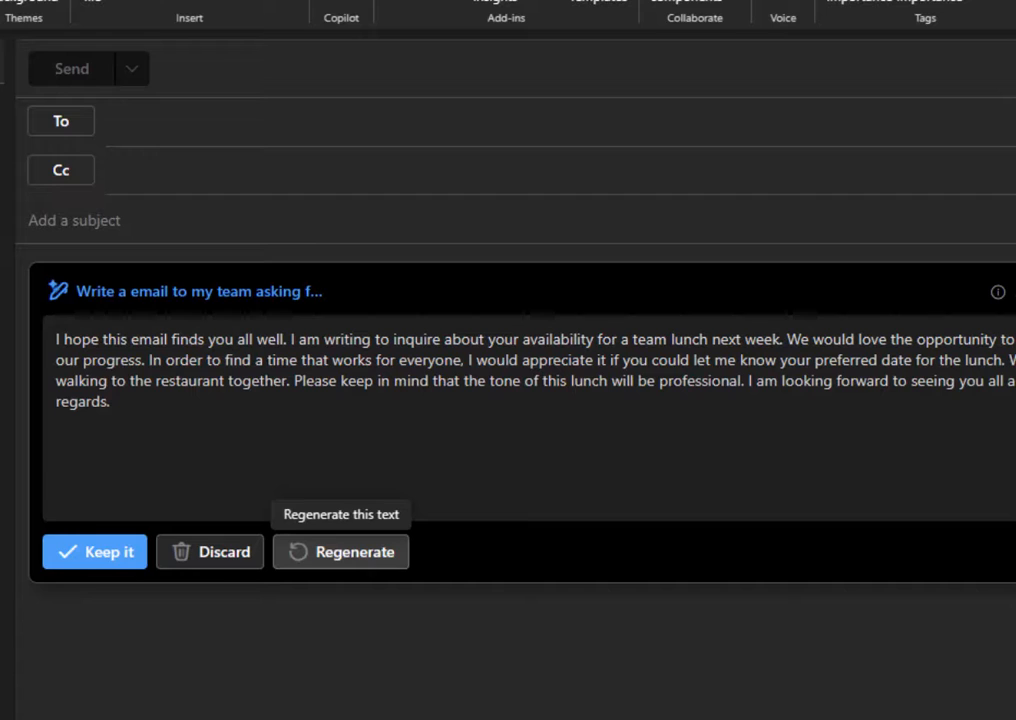
{"action": "left_click", "coordinate": [95, 552]}
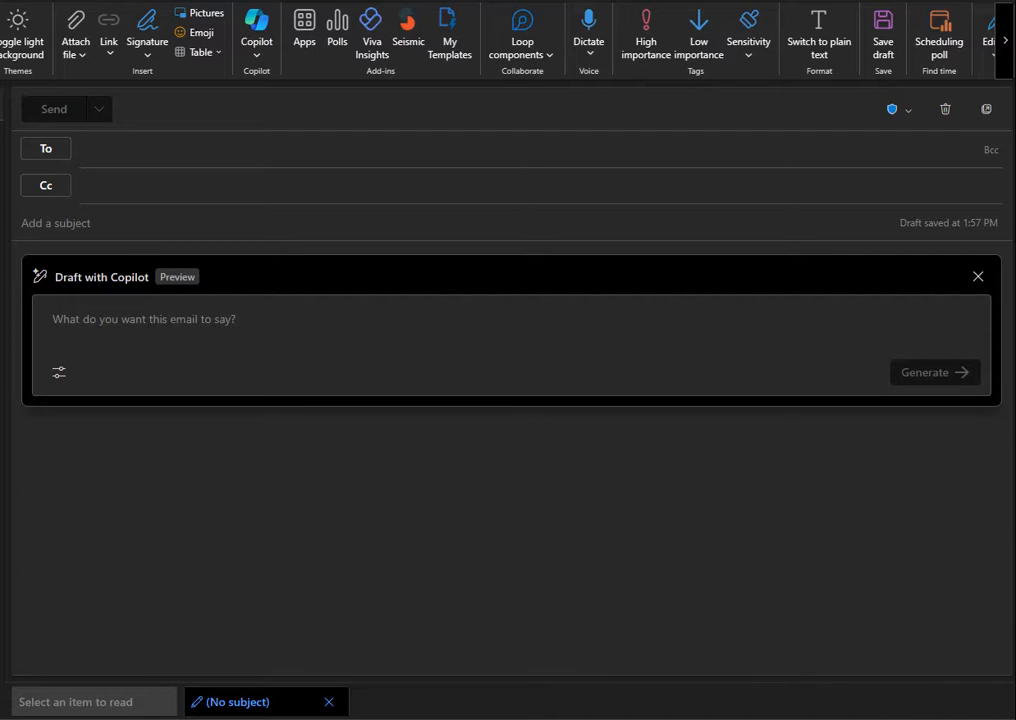
Generate the work-life balance tips email from the pasted prompt and keep it in the body
{"action": "type", "text": "Write a email explaining the importance of a work life balance. Provide a few examples they can try to promote a healthy work life balance. Add a call to action to share your tips for a work life balance with a fellow colleague."}
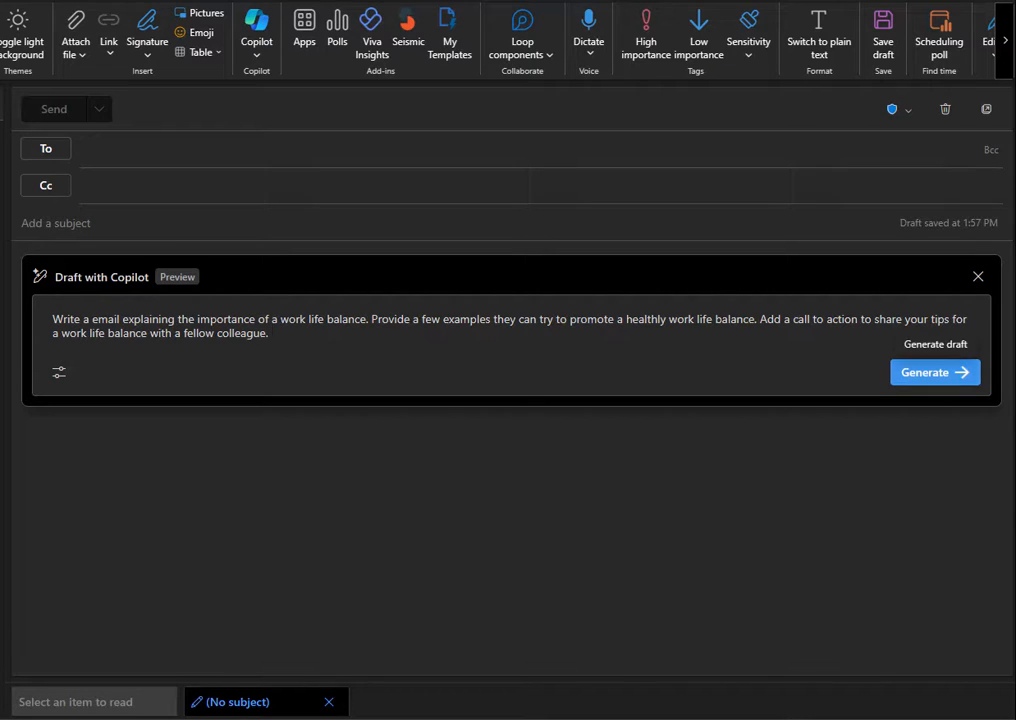
{"action": "left_click", "coordinate": [934, 372]}
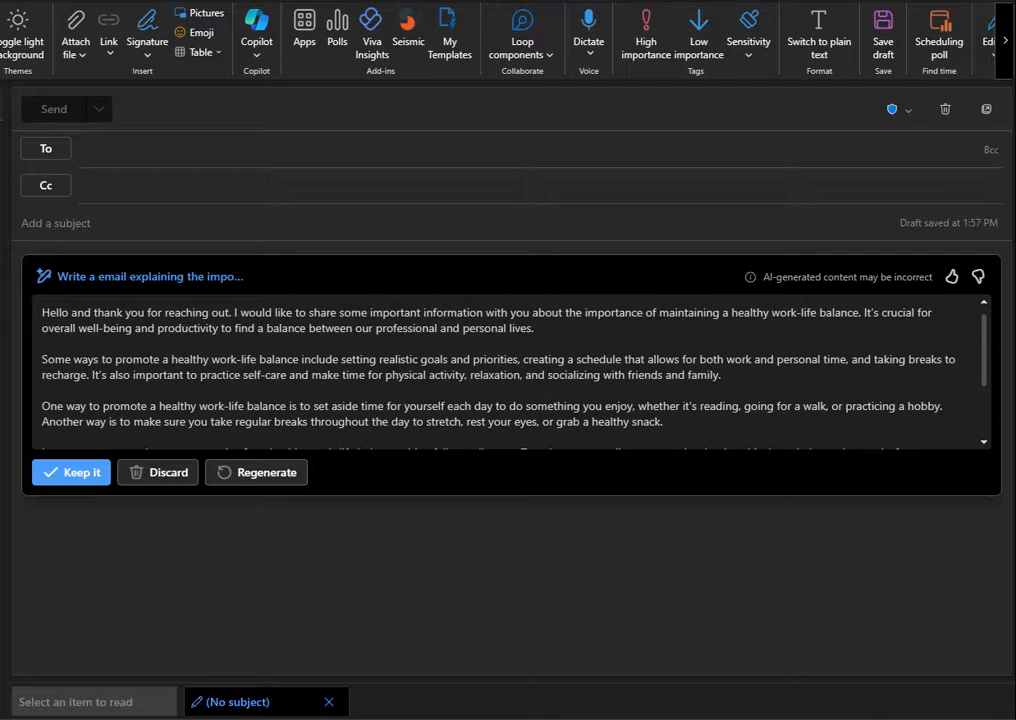
{"action": "scroll", "coordinate": [500, 370], "scroll_direction": "down", "scroll_amount": 3}
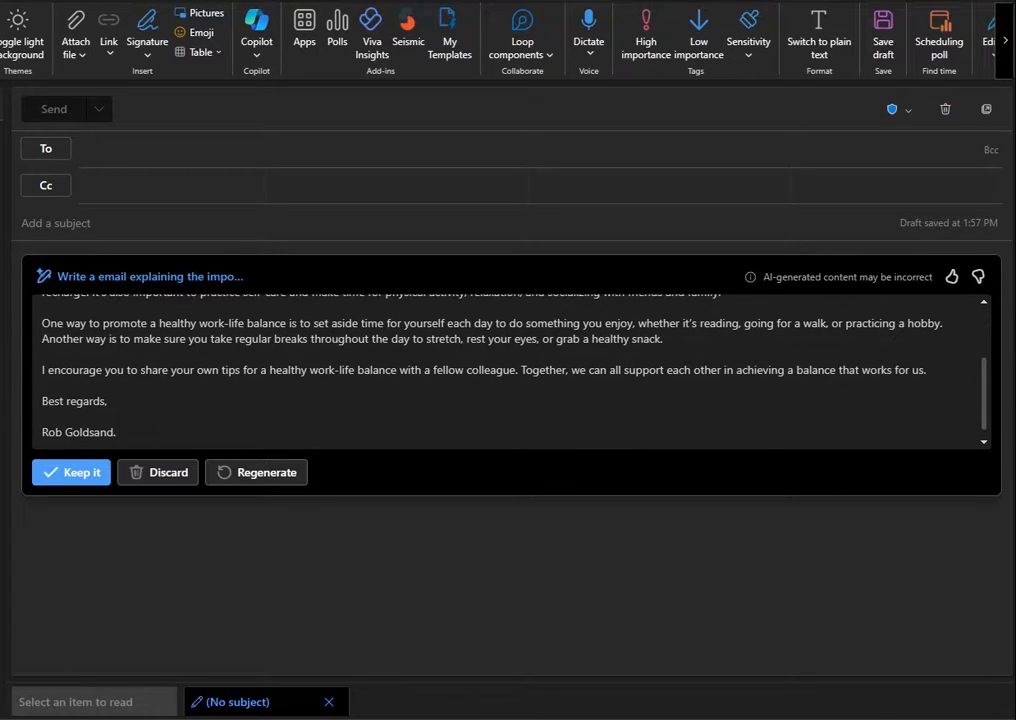
{"action": "scroll", "coordinate": [500, 370], "scroll_direction": "up", "scroll_amount": 3}
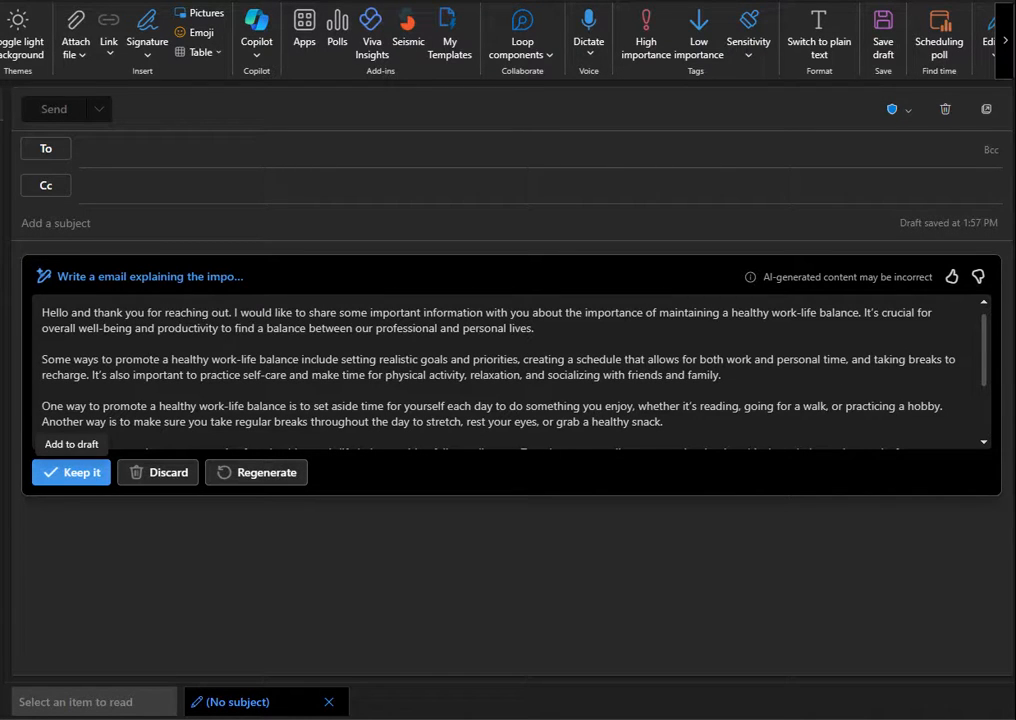
{"action": "left_click", "coordinate": [71, 472]}
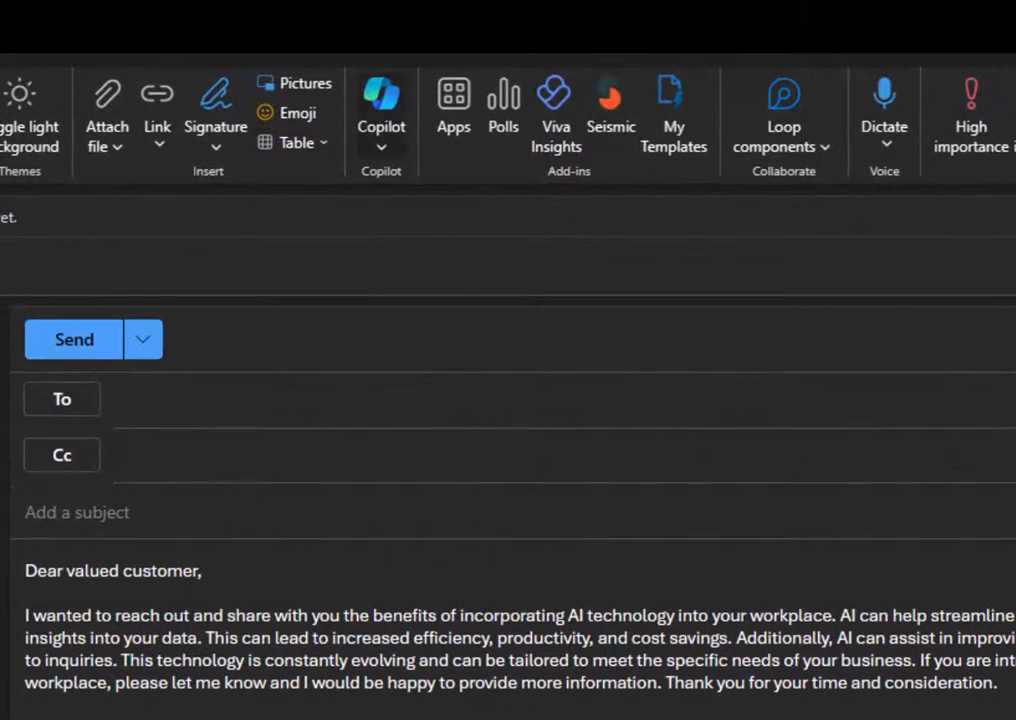
Run Coaching by Copilot on the customer email about AI benefits
{"action": "left_click", "coordinate": [251, 78]}
{"action": "left_click", "coordinate": [506, 224]}
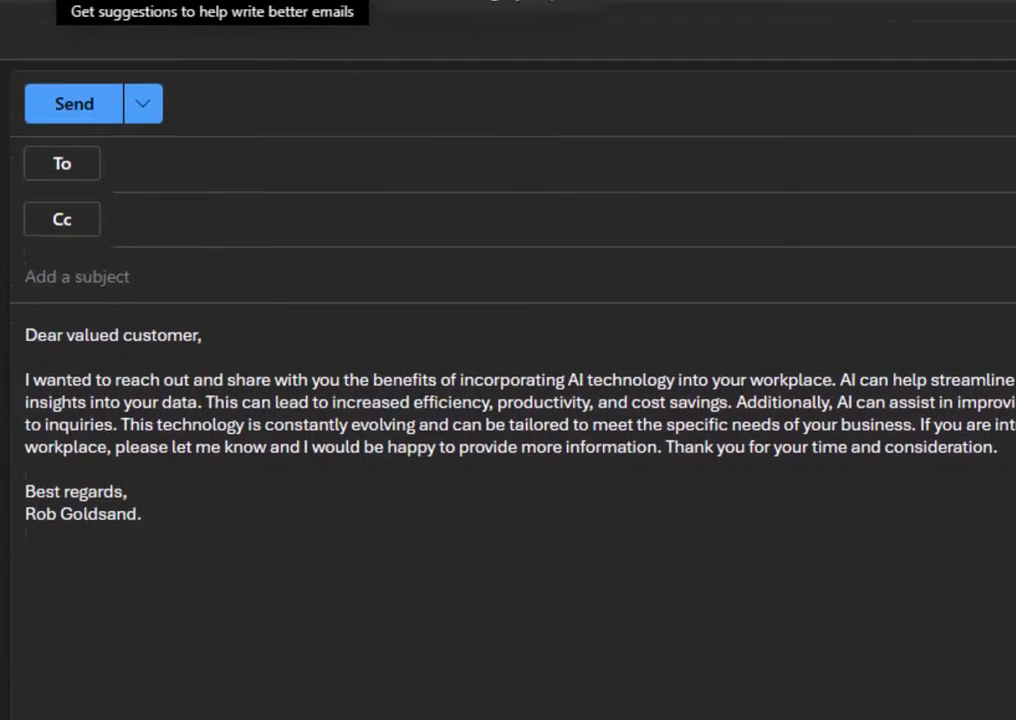